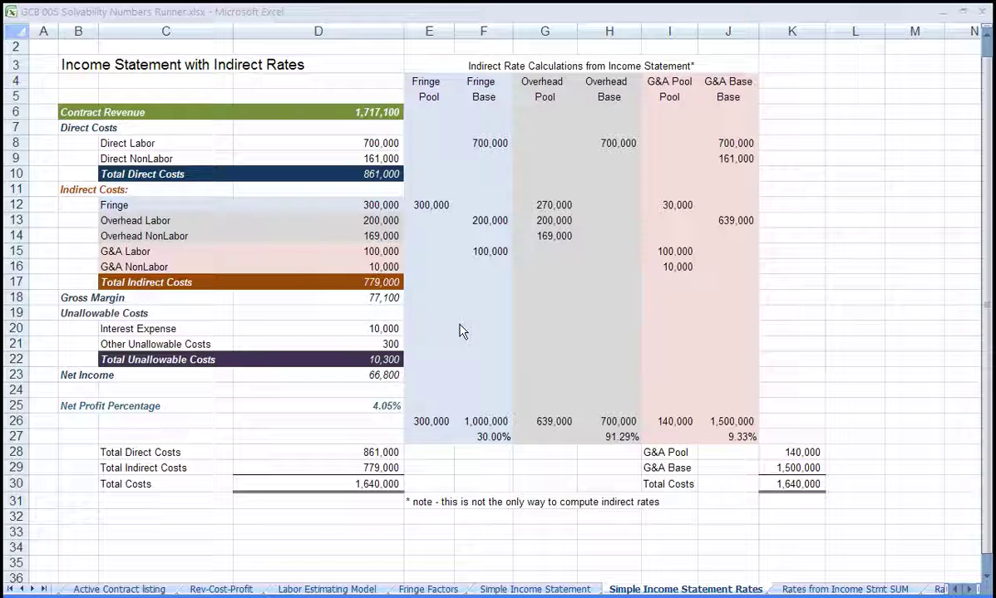
# - Point out the sheet title, the indirect rate row, and the Fringe, Overhead and G&A pool/base headers
pyautogui.click(153, 63)
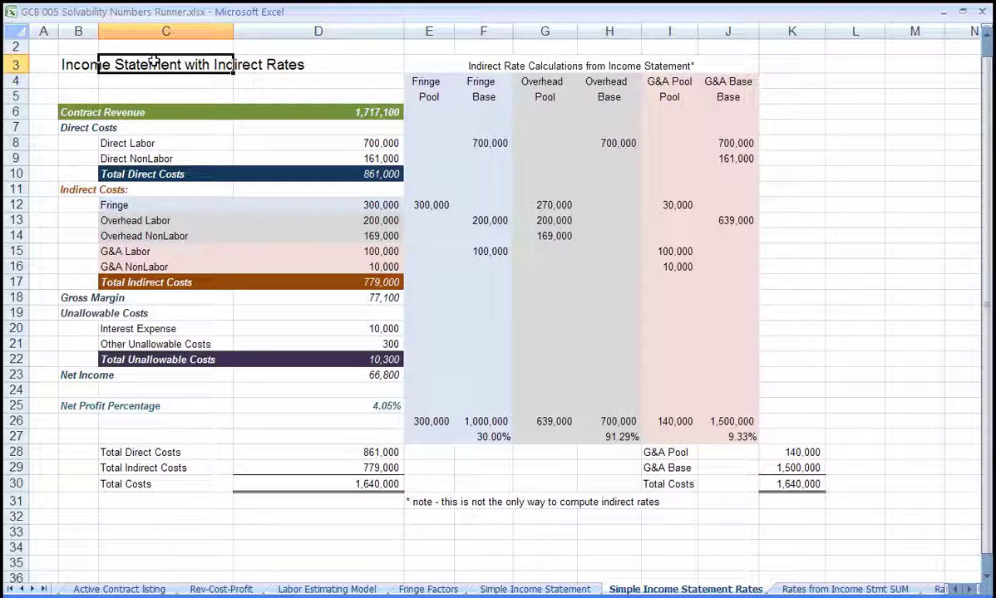
pyautogui.moveTo(419, 436); pyautogui.dragTo(739, 437)
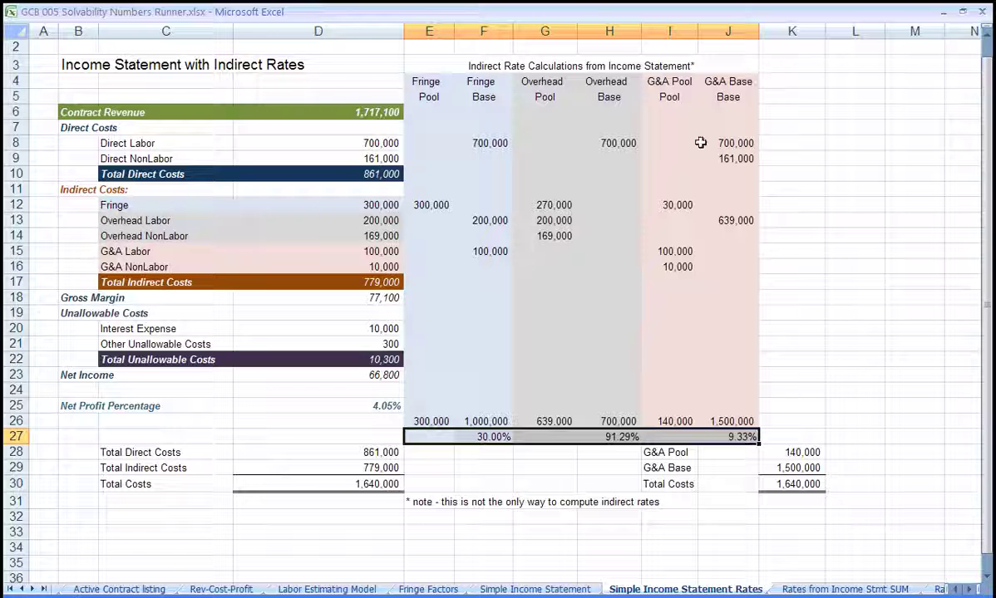
pyautogui.moveTo(409, 85); pyautogui.dragTo(474, 95)
pyautogui.moveTo(563, 89); pyautogui.dragTo(595, 74)
pyautogui.moveTo(657, 86); pyautogui.dragTo(729, 94)
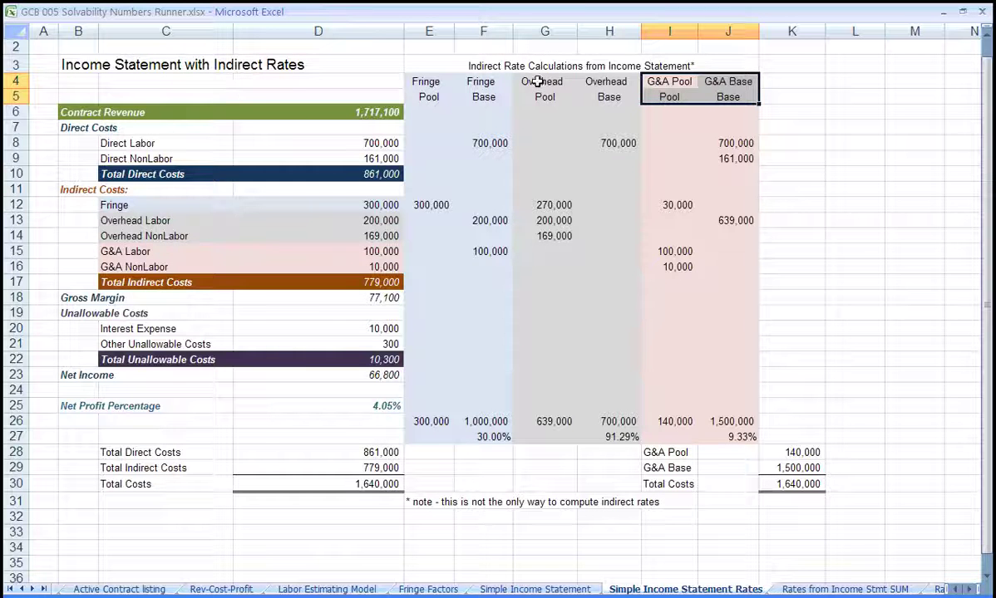
pyautogui.click(538, 82)
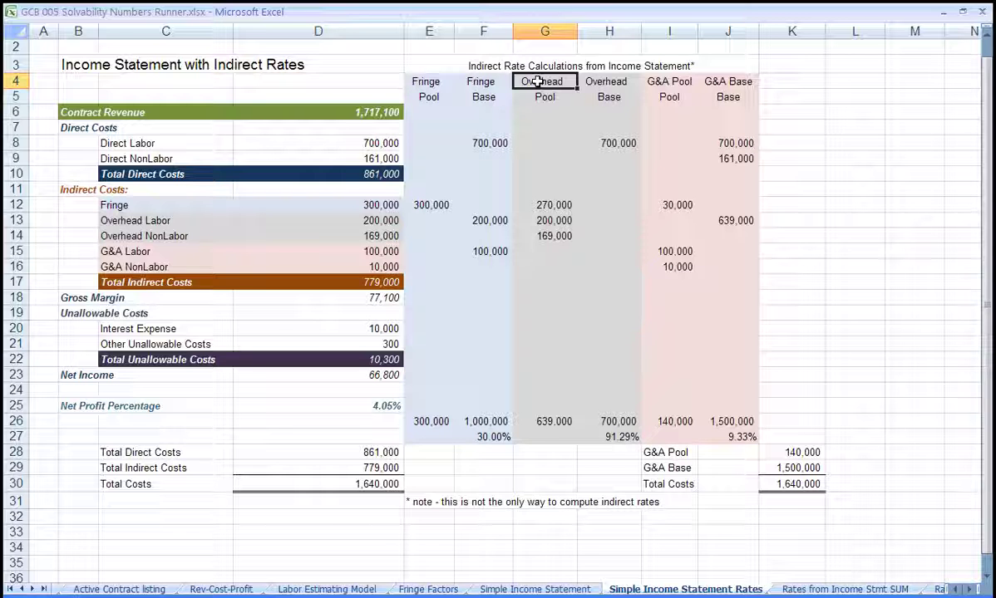
pyautogui.click(682, 82)
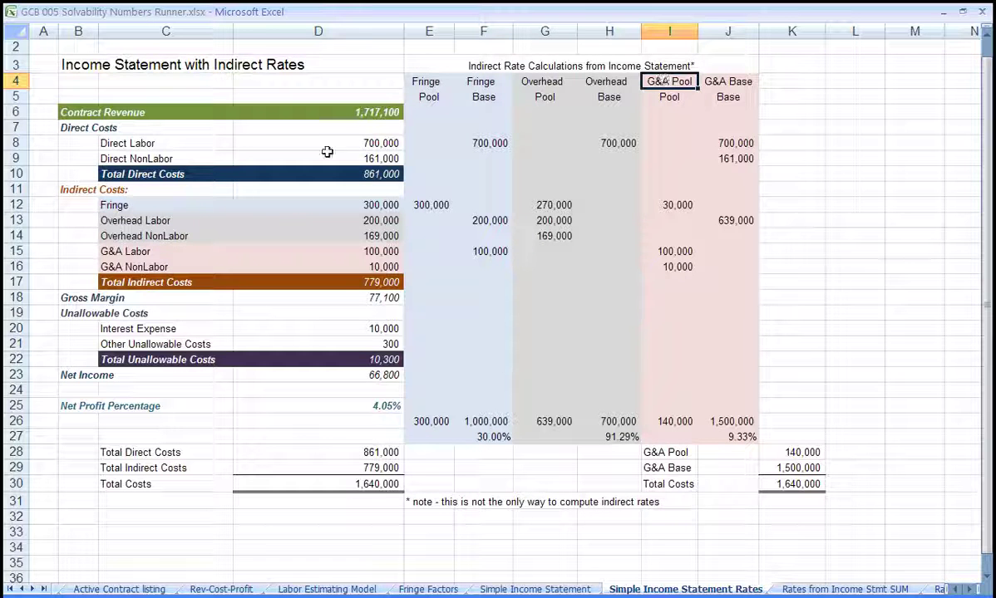
pyautogui.click(89, 66)
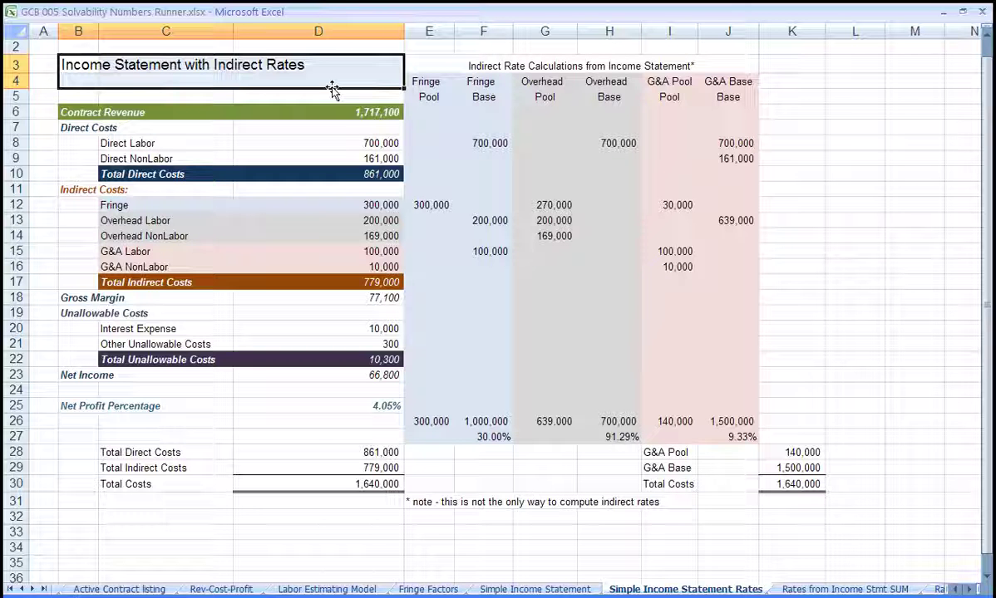
# - Highlight the fringe pool and base columns, the 300,000 fringe pool, and the three labor lines
pyautogui.click(430, 81)
pyautogui.moveTo(430, 81); pyautogui.dragTo(508, 436)
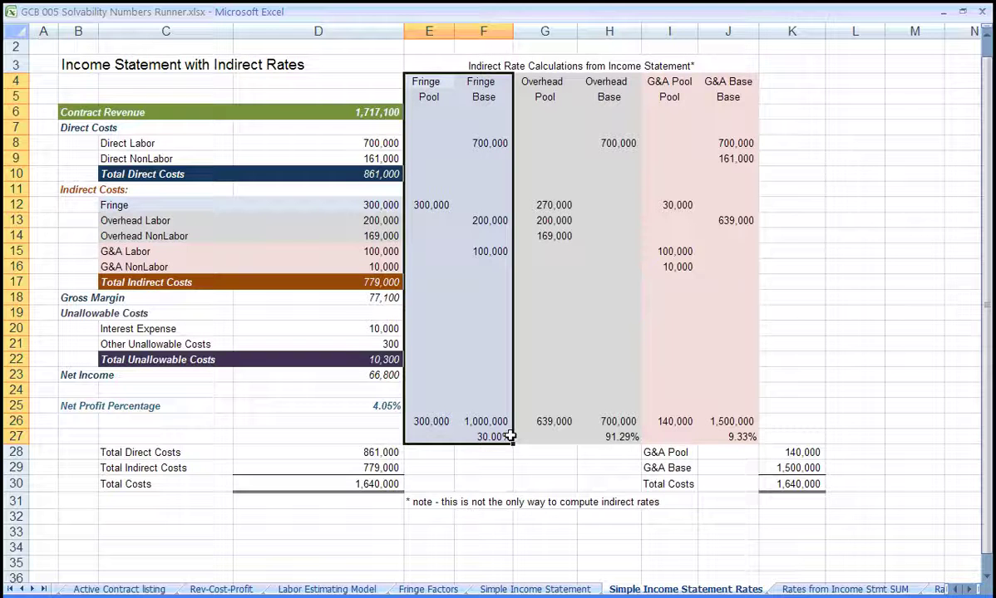
pyautogui.click(439, 204)
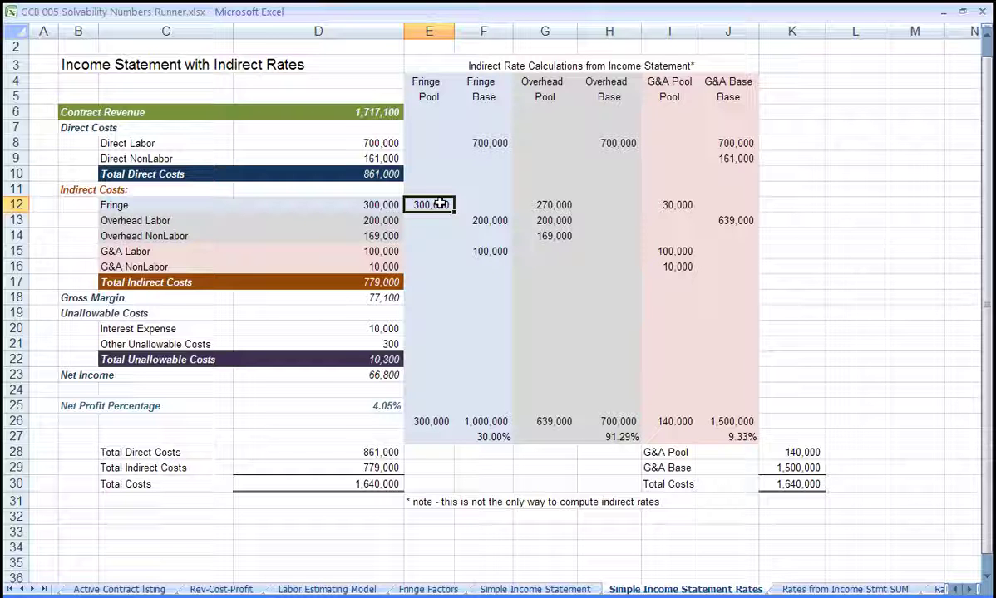
pyautogui.click(158, 141)
pyautogui.click(156, 220)
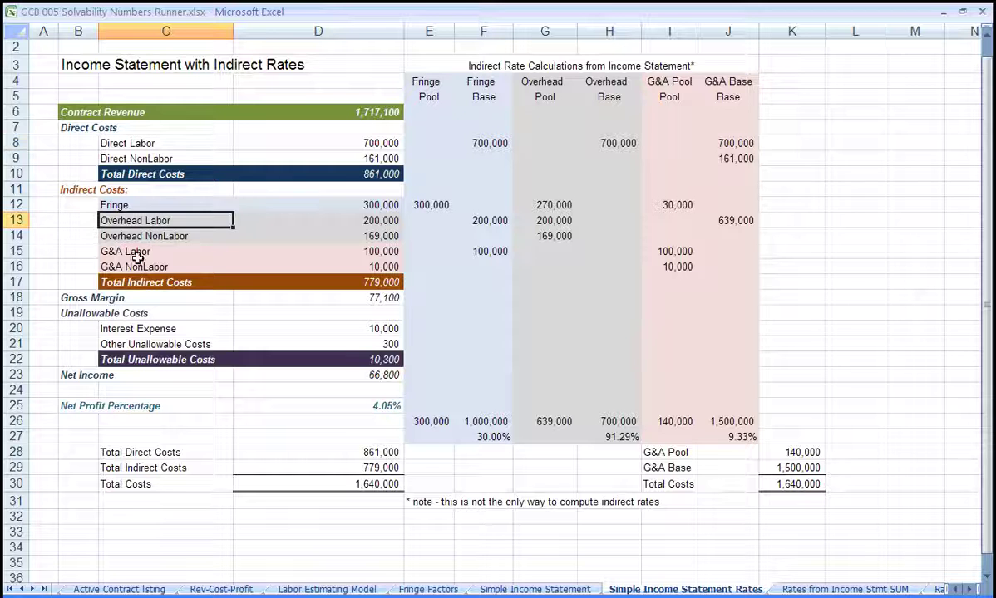
pyautogui.click(138, 252)
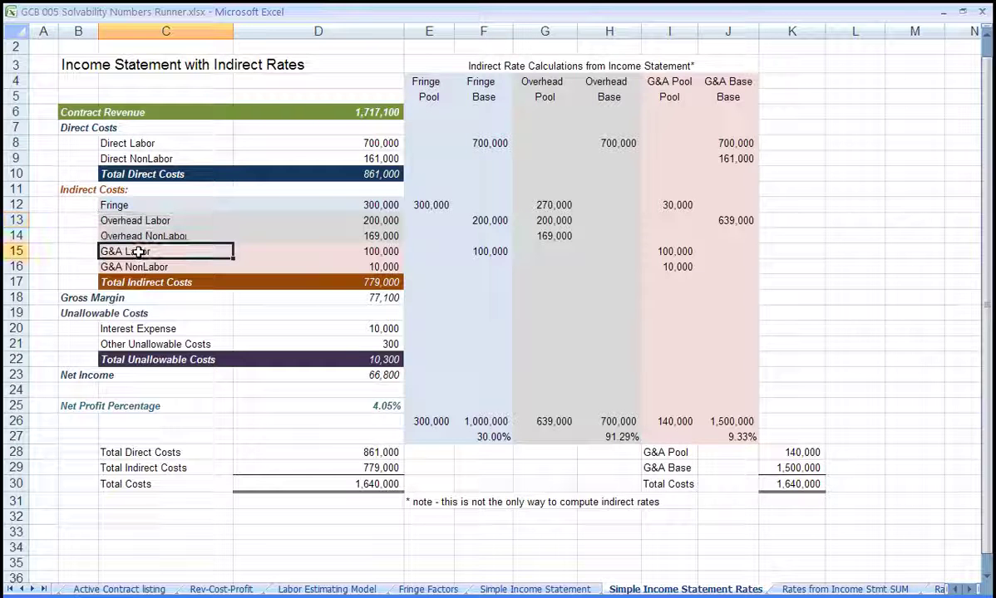
# - Show the 30.00% fringe rate formula =+E26/F26, dividing the fringe pool by the base
pyautogui.moveTo(487, 133); pyautogui.dragTo(492, 415)
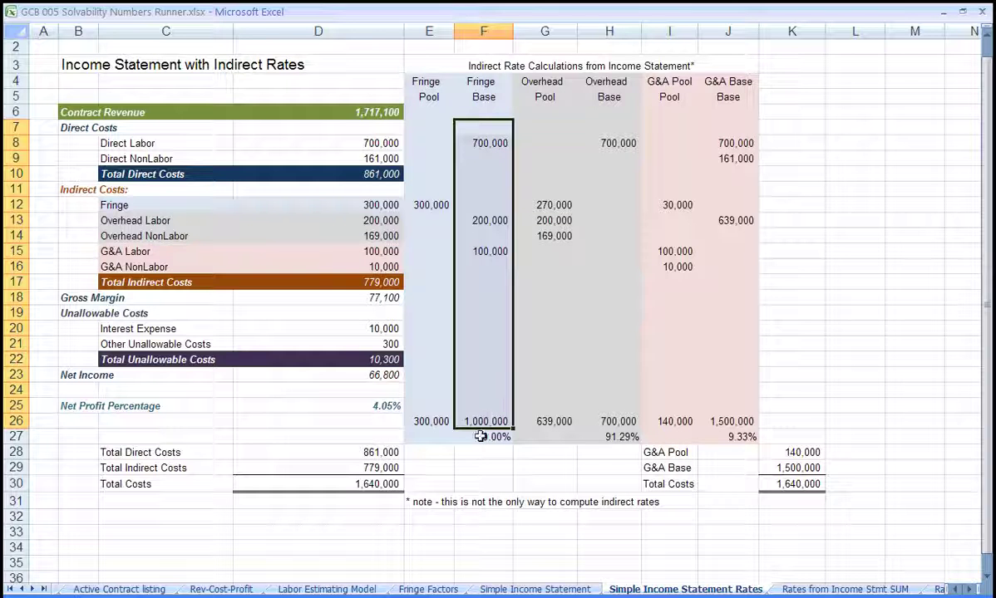
pyautogui.click(474, 436)
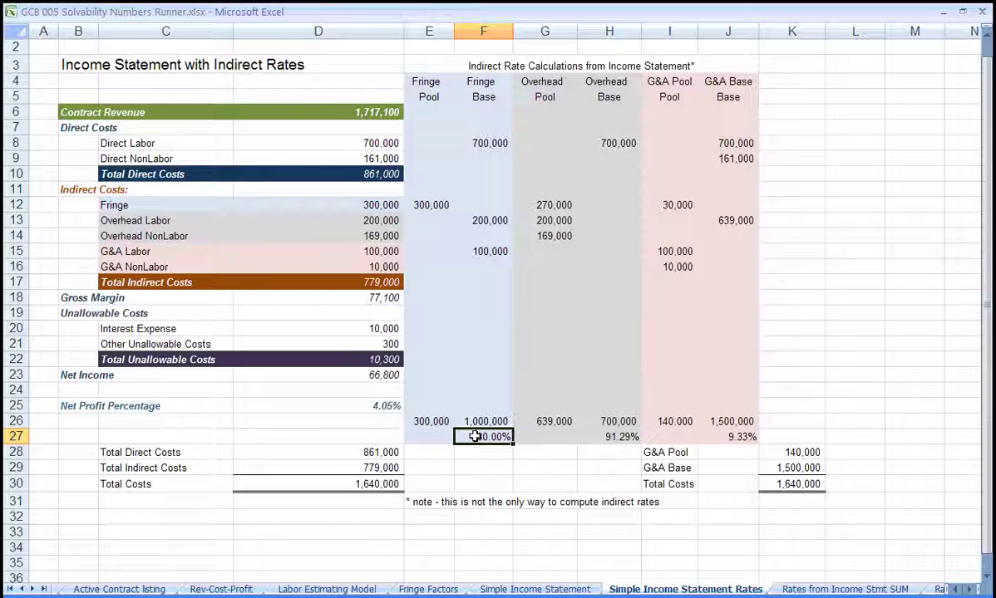
pyautogui.doubleClick(474, 437)
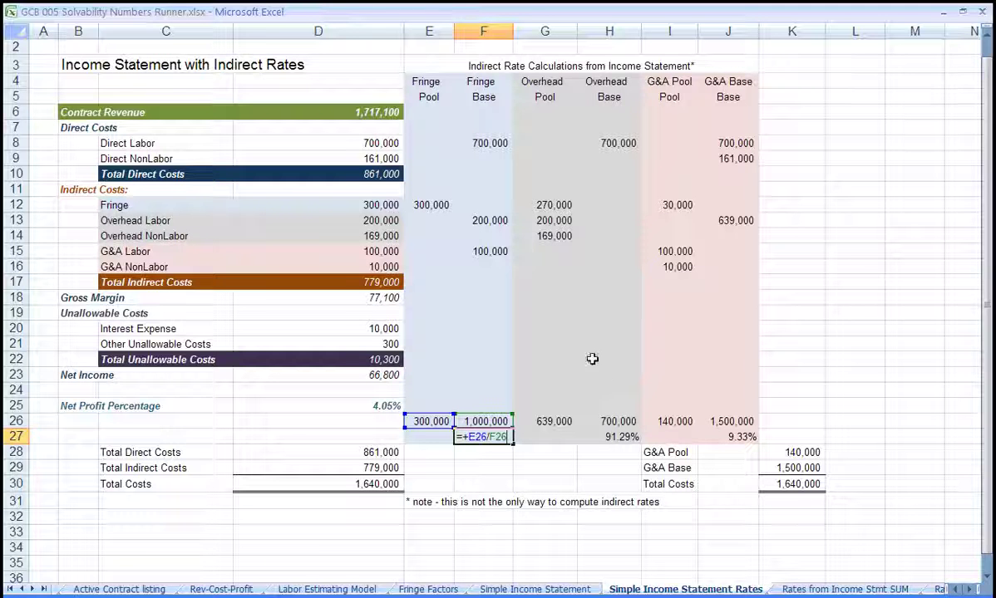
# - Review the overhead rows and set the overhead pool's Fringe entry to 270,000 via =(+D13*F27)+(D8*F27)
pyautogui.moveTo(527, 78); pyautogui.dragTo(622, 98)
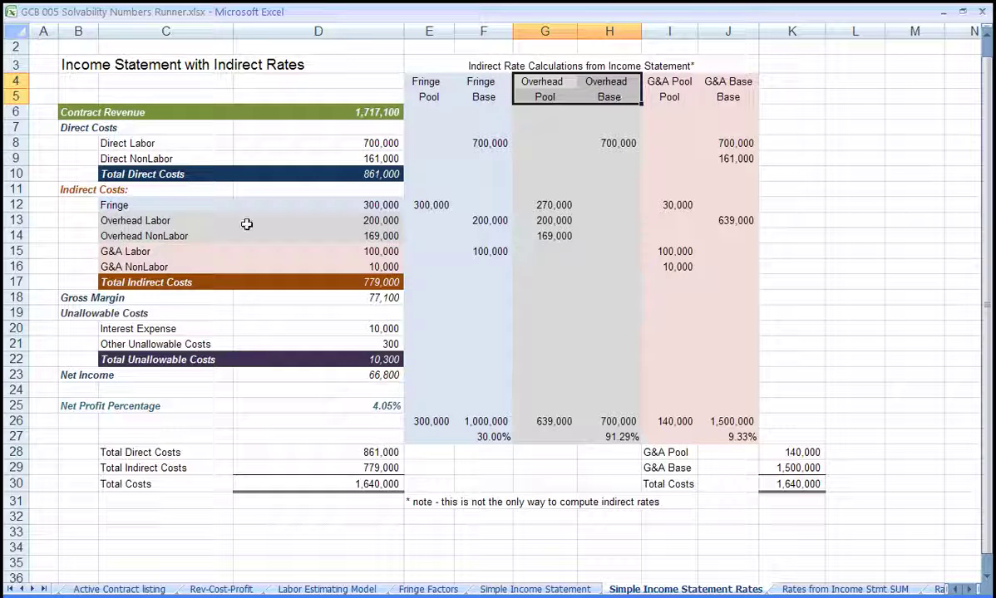
pyautogui.moveTo(133, 220); pyautogui.dragTo(519, 229)
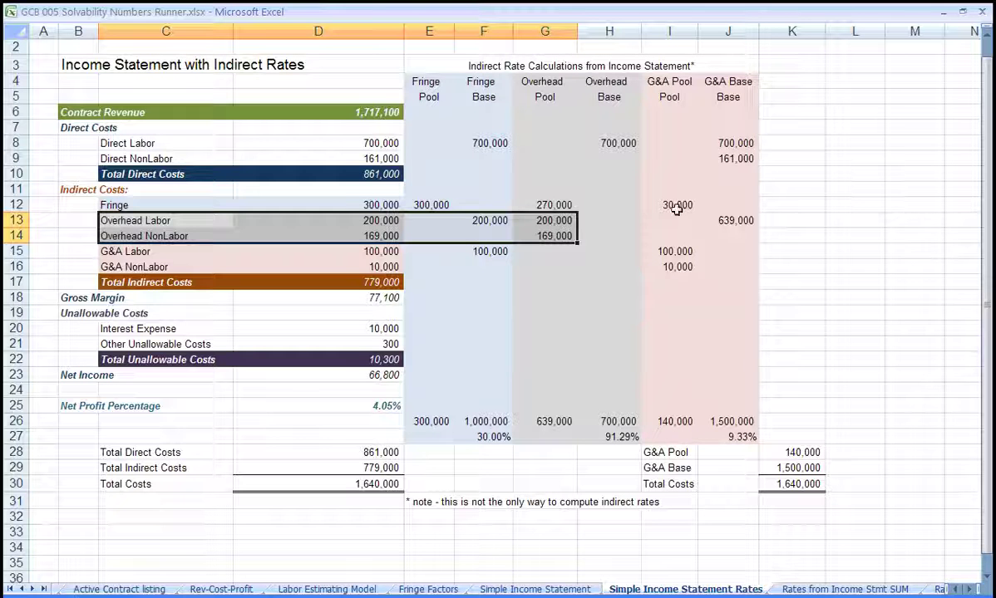
pyautogui.click(497, 140)
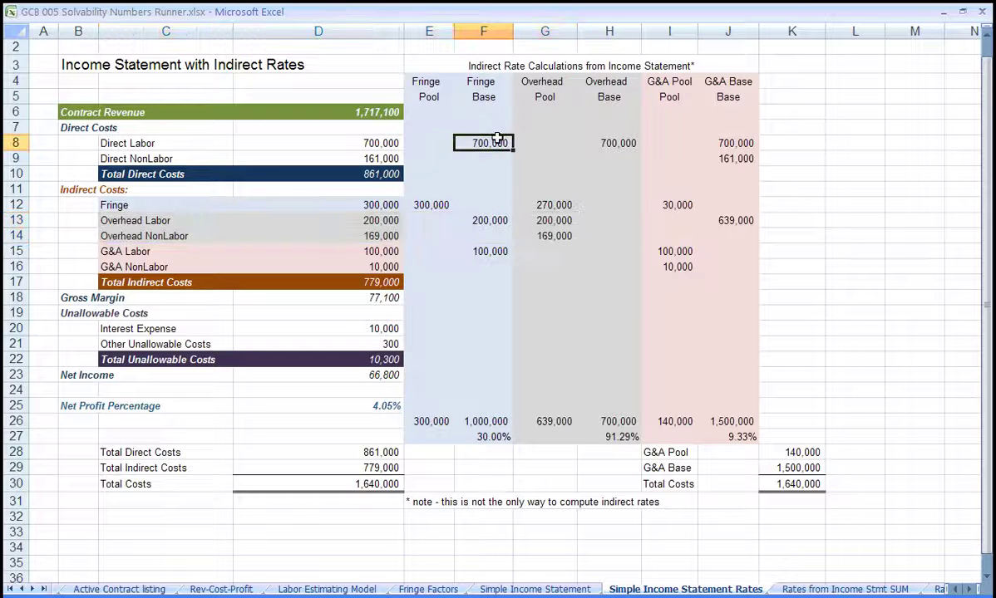
pyautogui.click(489, 220)
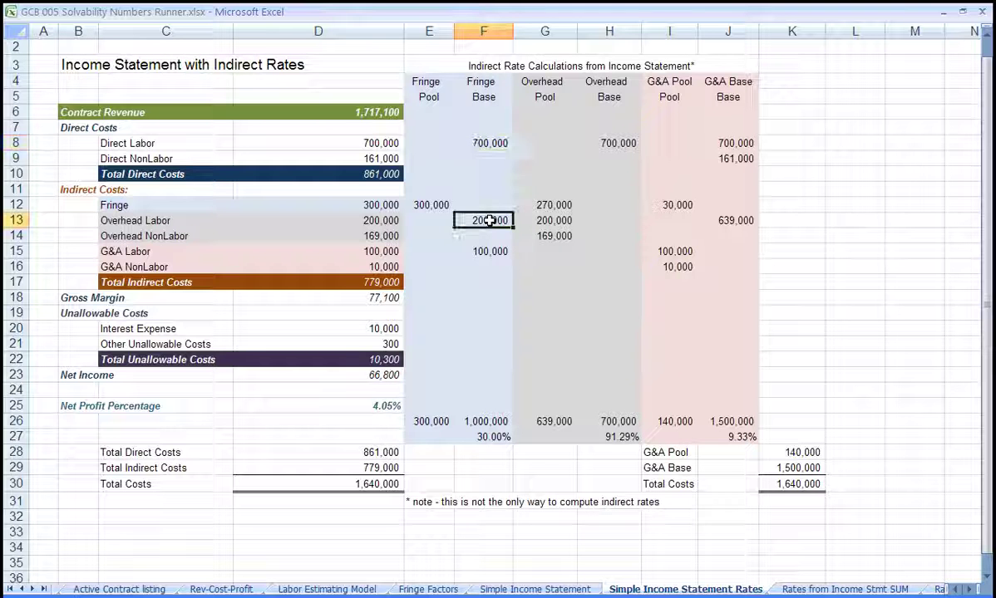
pyautogui.click(555, 205)
pyautogui.press('F2')
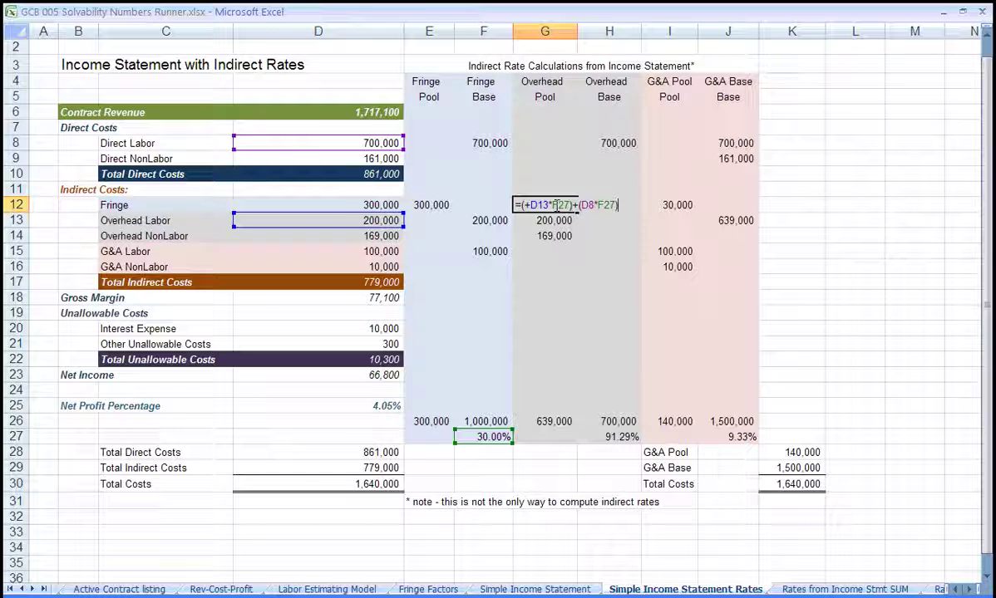
pyautogui.click(550, 421)
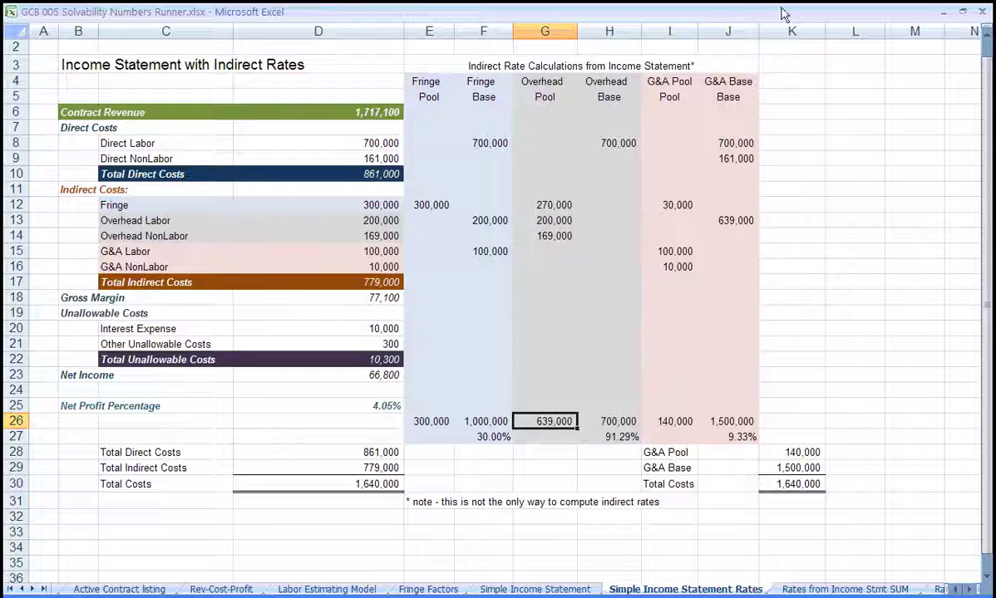
# - Show the 91.29% overhead rate formula =+G26/H26 over the 700,000 overhead base
pyautogui.moveTo(597, 83); pyautogui.dragTo(592, 421)
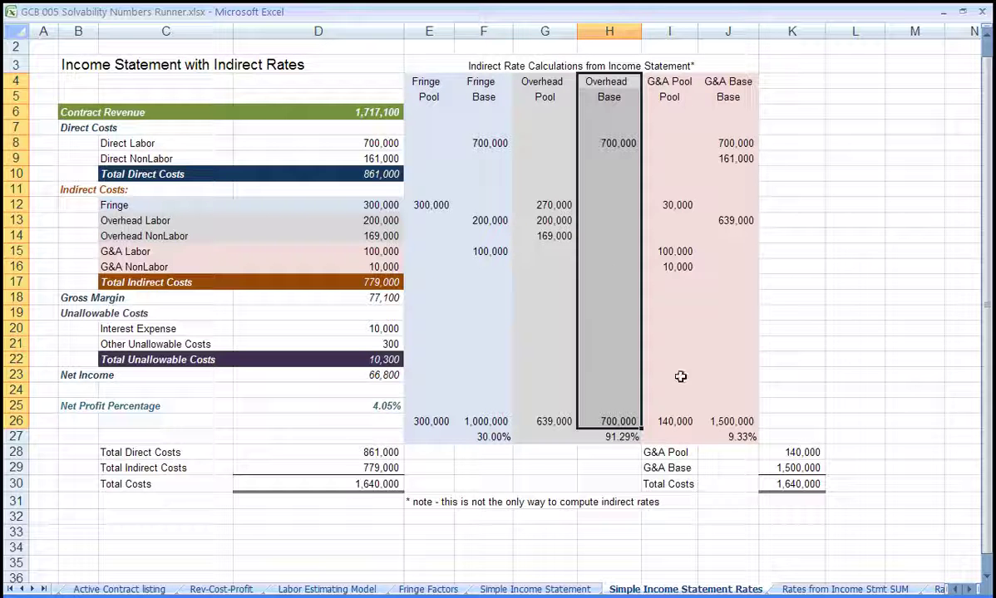
pyautogui.click(614, 441)
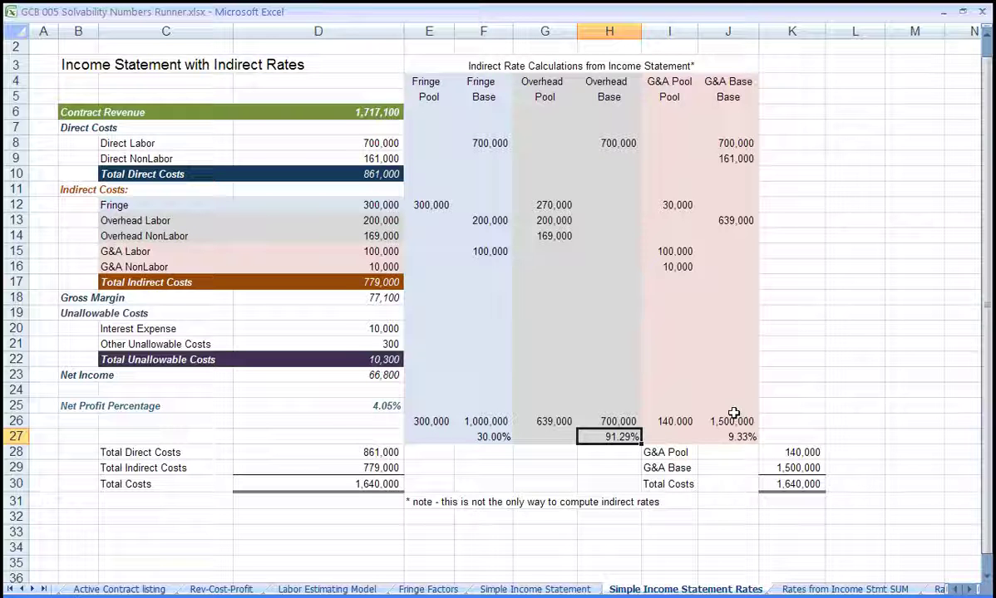
pyautogui.press('F2')
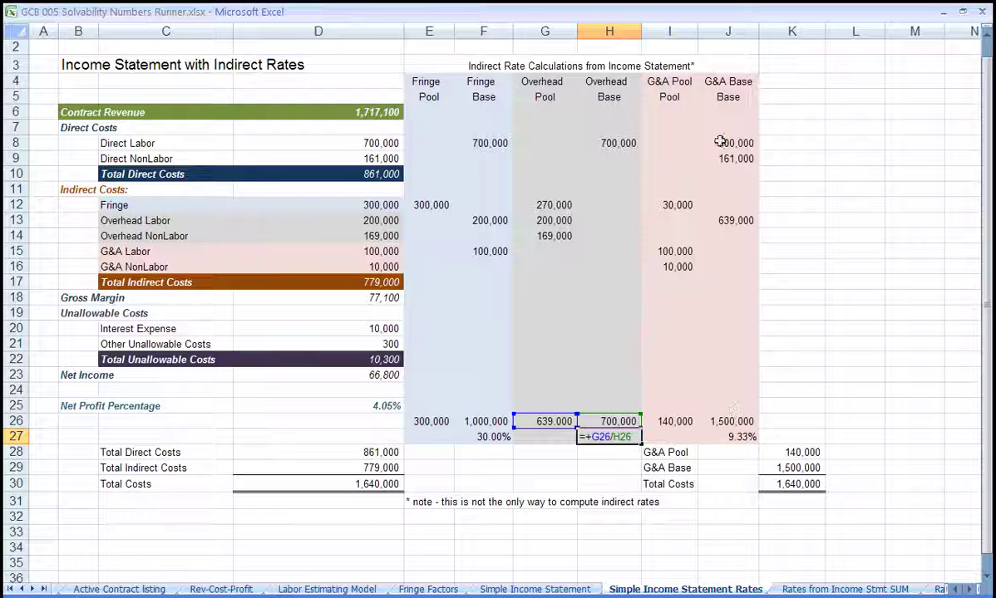
# - Walk through the G&A Pool, showing the 30,000 fringe share formula =+F15*F27 and the 140,000 total
pyautogui.moveTo(647, 79); pyautogui.dragTo(741, 113)
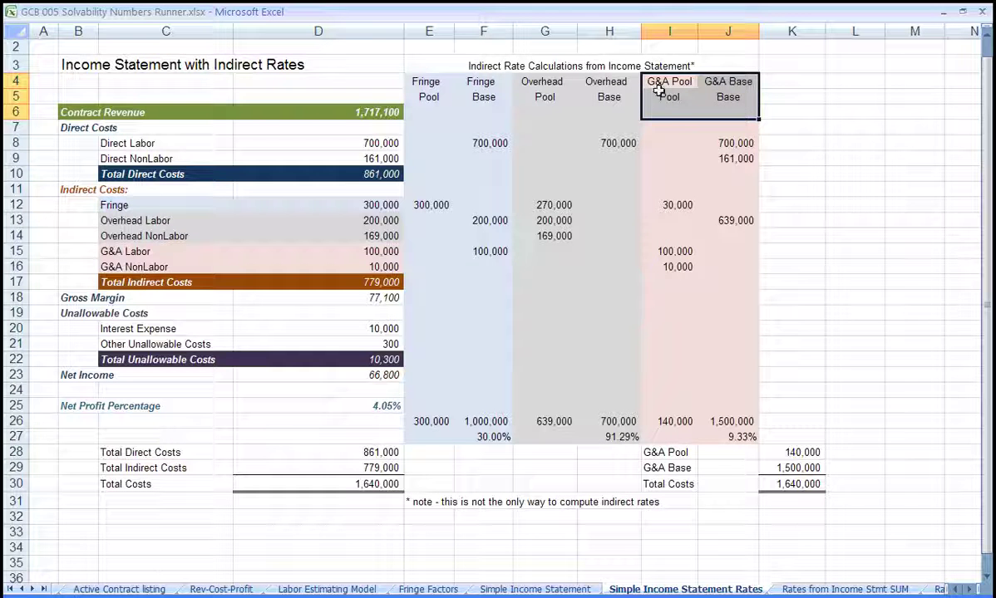
pyautogui.moveTo(664, 109); pyautogui.dragTo(661, 403)
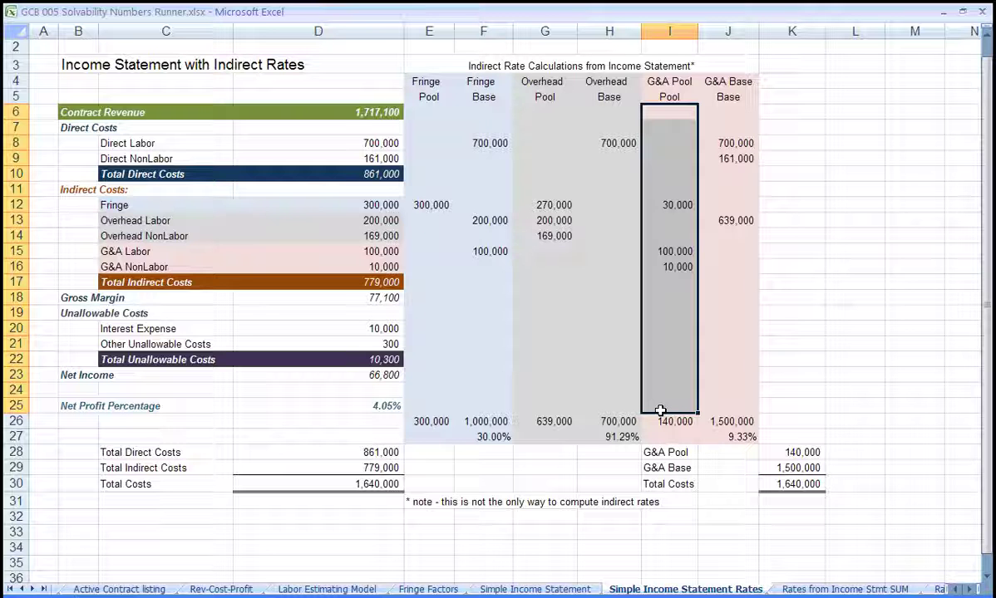
pyautogui.click(665, 251)
pyautogui.click(665, 264)
pyautogui.click(686, 203)
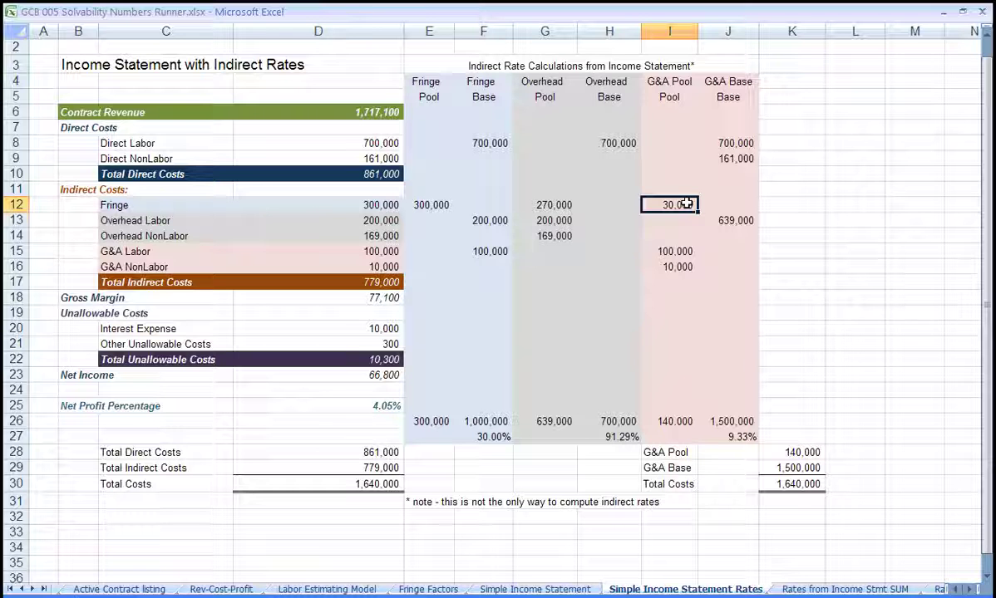
pyautogui.doubleClick(686, 203)
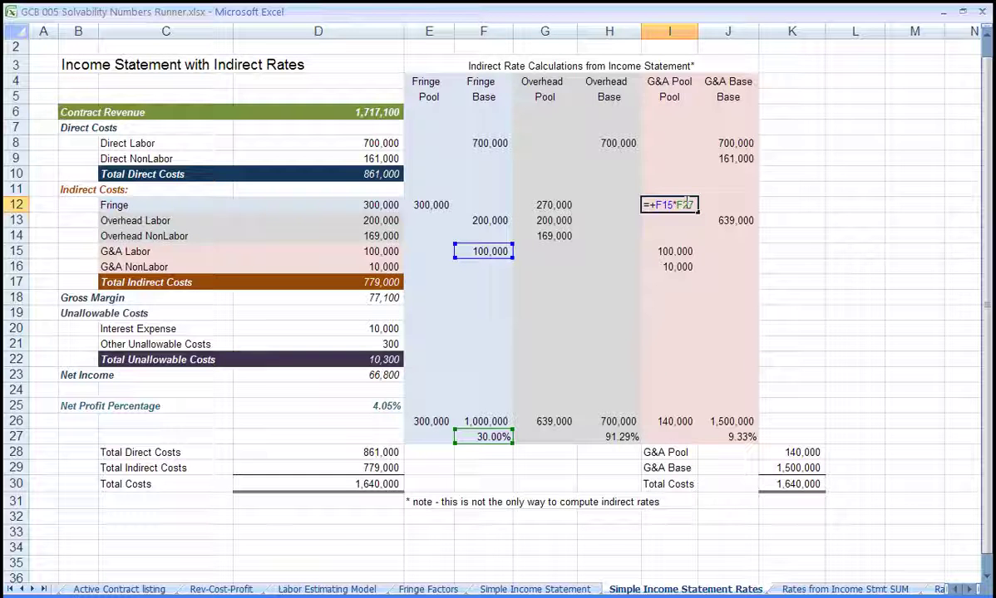
pyautogui.click(667, 422)
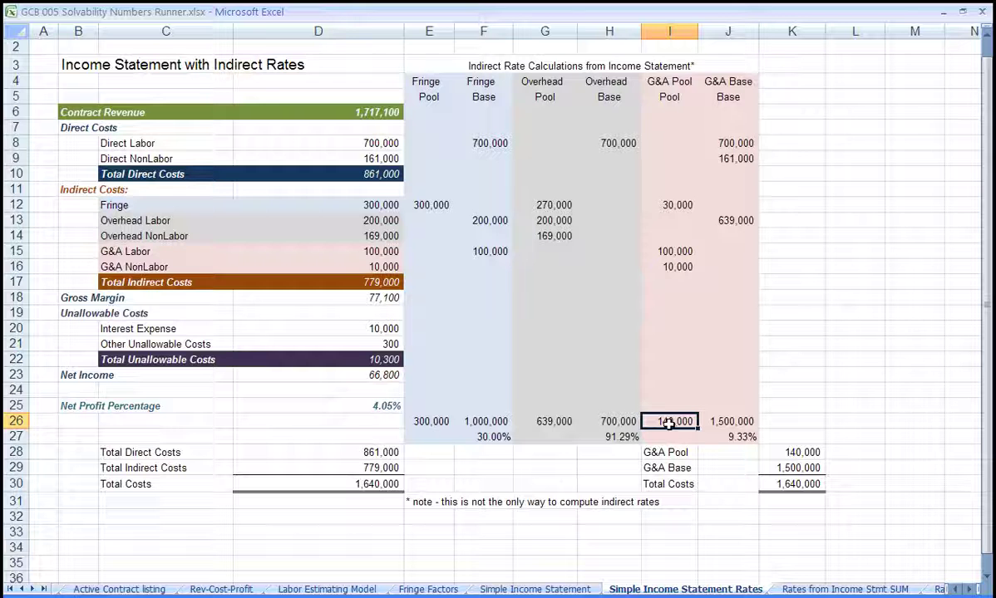
# - Review the G&A Base items and show the 9.33% G&A rate formula =+I26/J26
pyautogui.moveTo(726, 114); pyautogui.dragTo(736, 419)
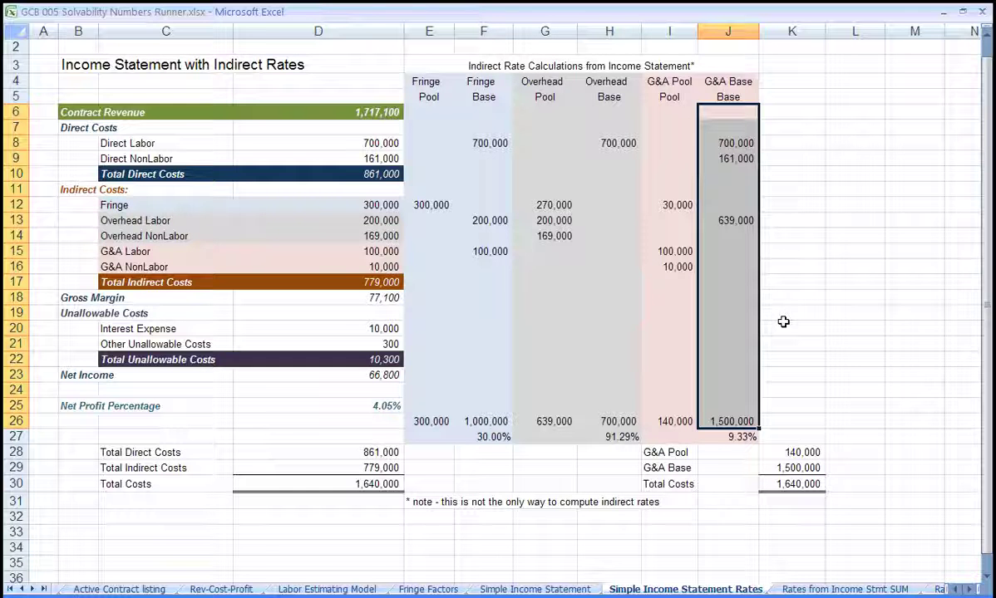
pyautogui.click(730, 143)
pyautogui.click(732, 157)
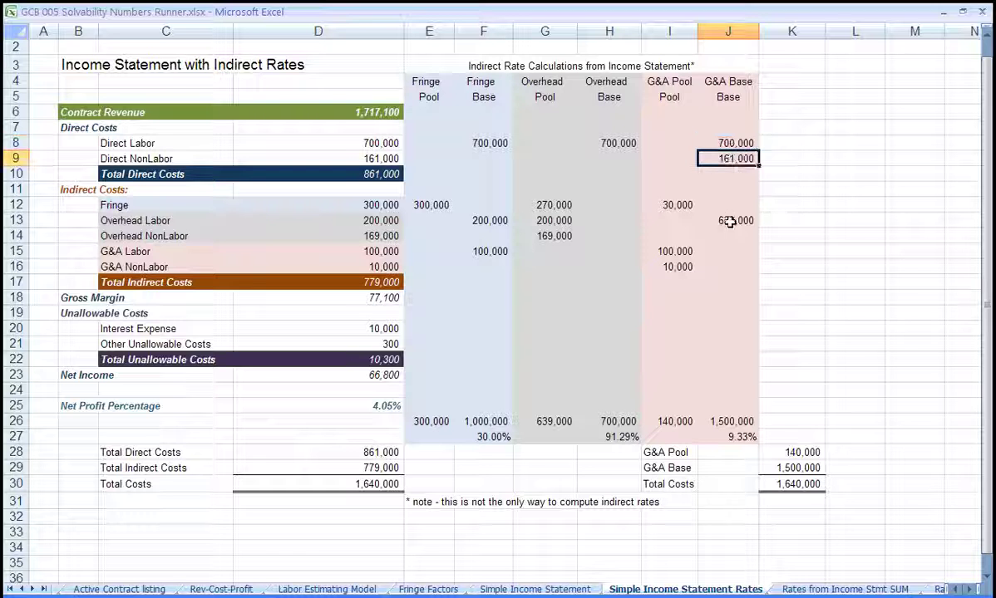
pyautogui.click(731, 219)
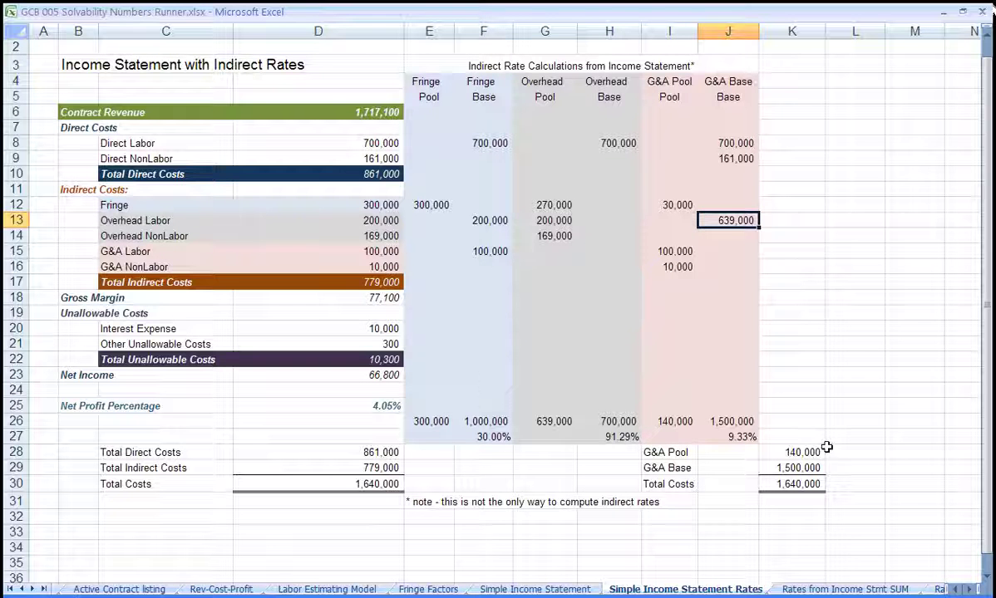
pyautogui.click(741, 437)
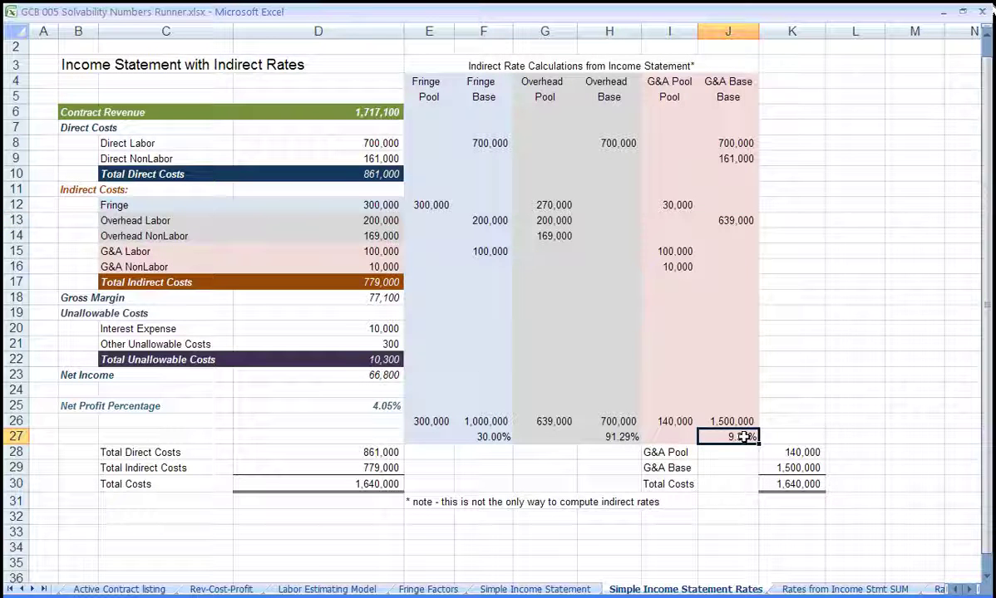
pyautogui.doubleClick(741, 437)
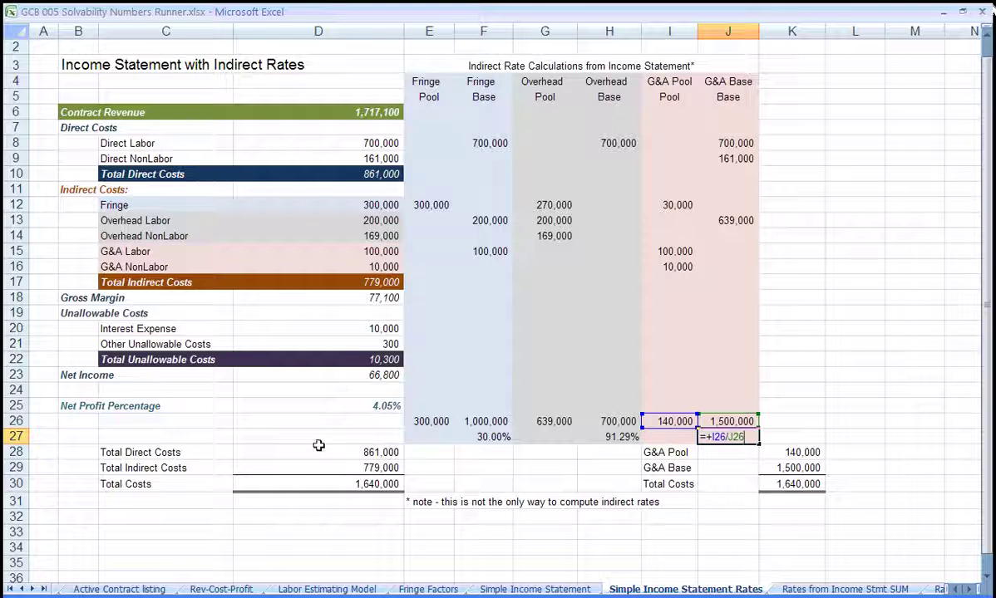
# - Compare the 1,640,000 Total Costs in column D with the matching G&A summary total
pyautogui.moveTo(316, 452); pyautogui.dragTo(316, 491)
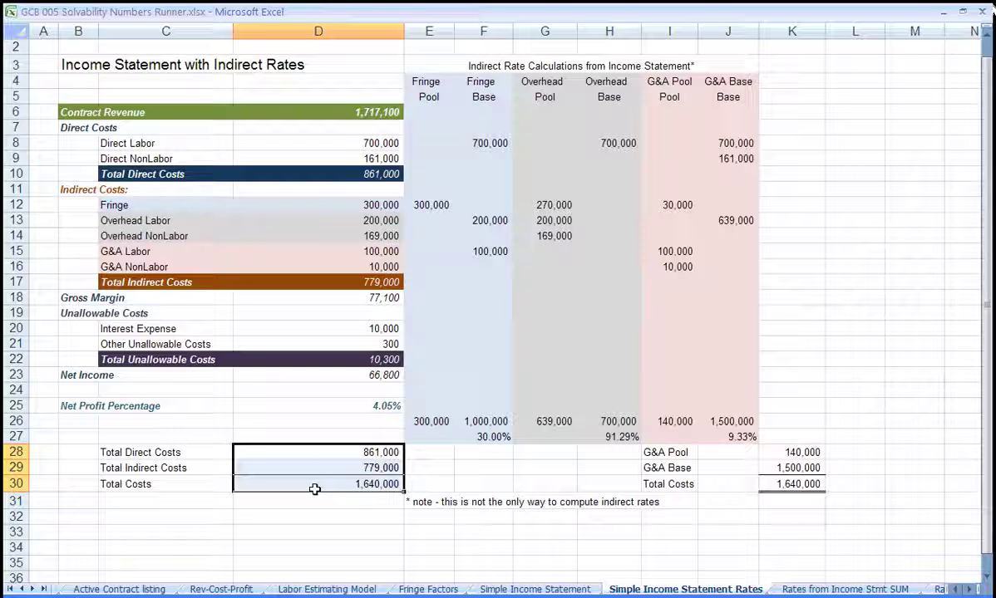
pyautogui.click(324, 486)
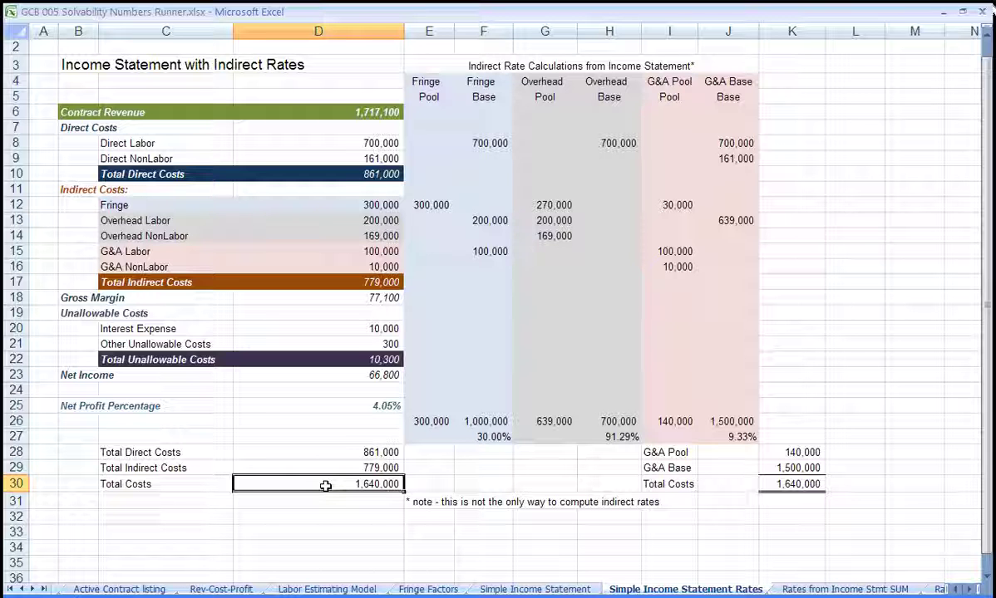
pyautogui.click(796, 484)
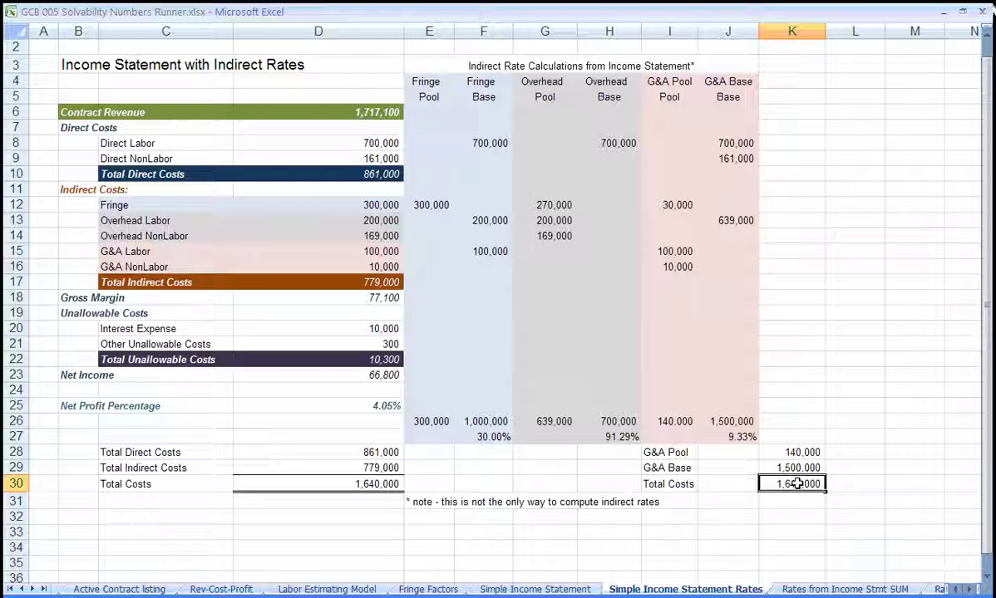